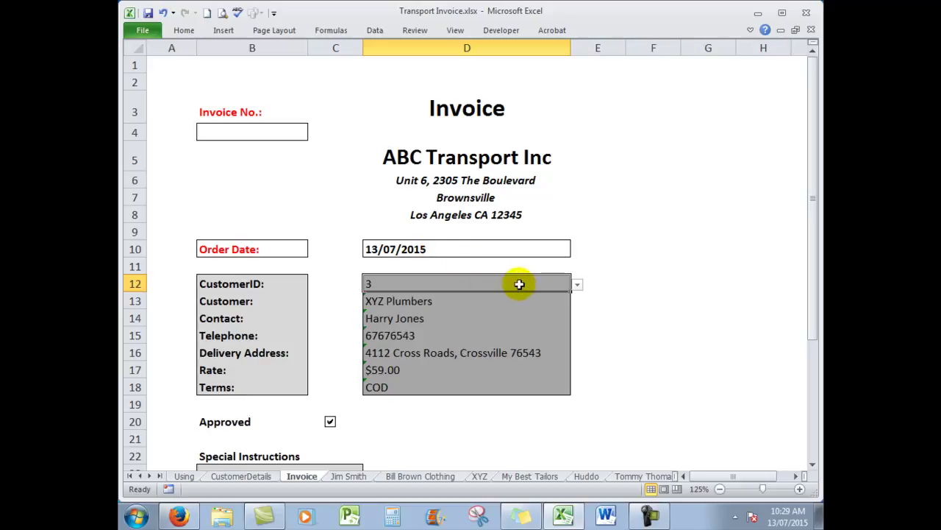
# Choose the CustomerID for Bill Brown Clothing on the invoice, and switch it to the one for Huddo's Music Shop.
pyautogui.click(576, 284)
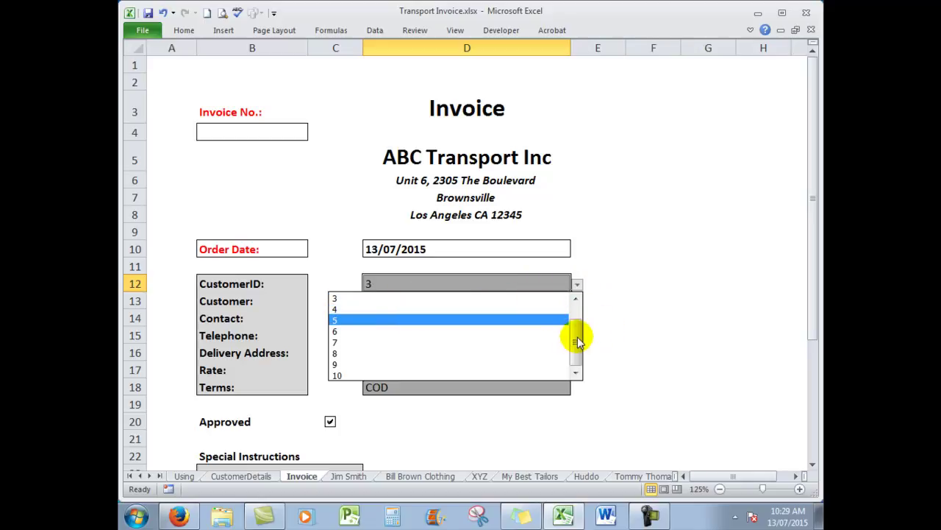
pyautogui.scroll(1, 577, 334)
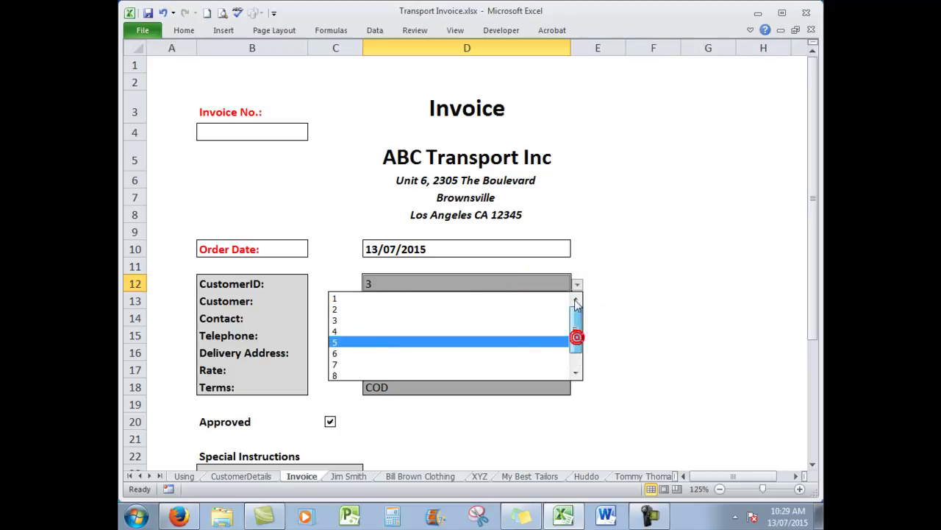
pyautogui.click(341, 310)
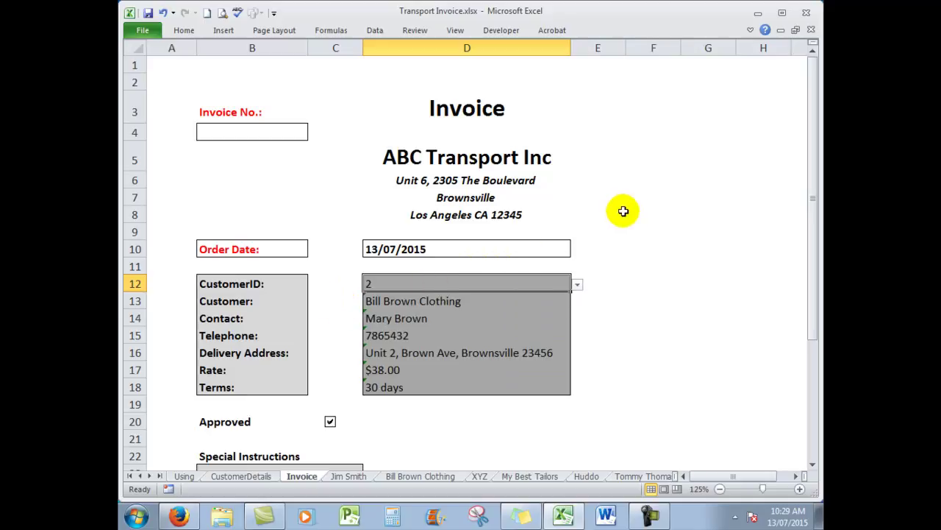
pyautogui.click(578, 285)
pyautogui.click(361, 331)
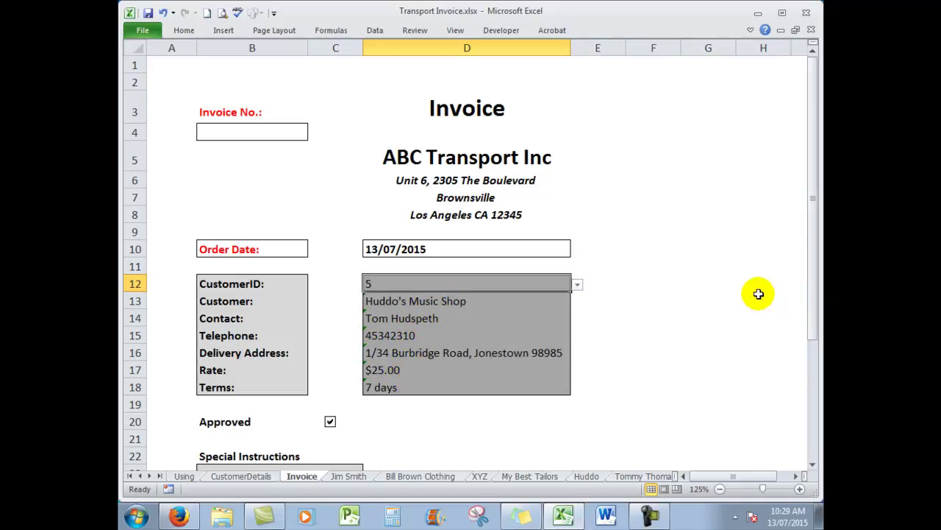
# Select the Special Instructions box on the Invoice sheet.
pyautogui.scroll(-3, 748, 293)
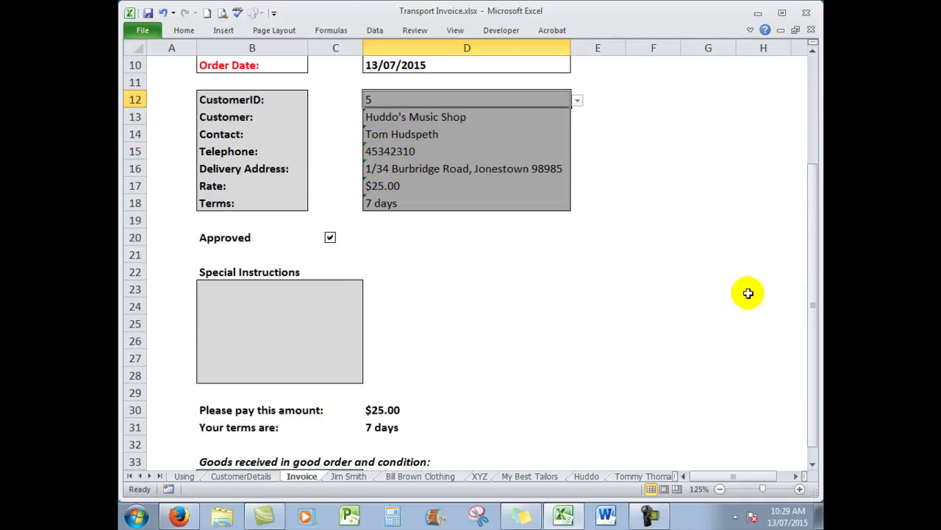
pyautogui.click(208, 287)
pyautogui.click(209, 286)
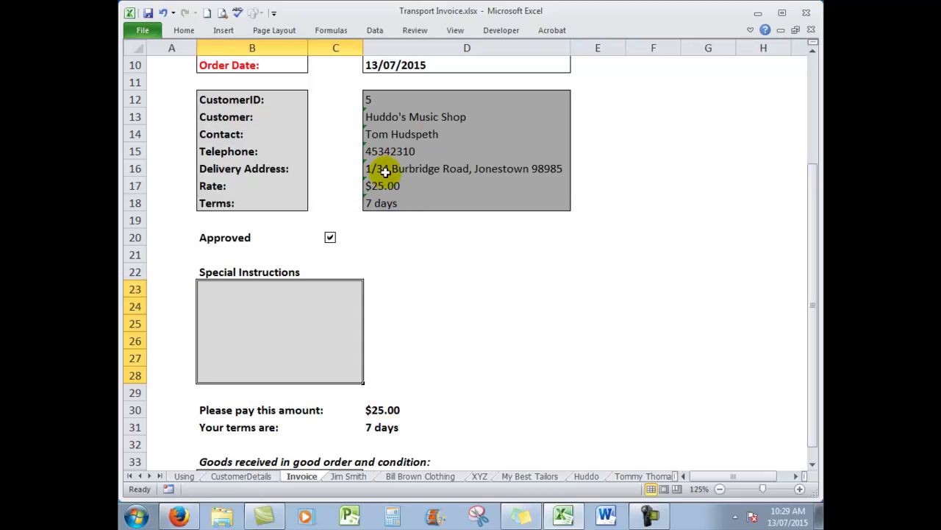
# Show the formula bar and gridlines on the Invoice sheet and keep the ribbon expanded.
pyautogui.click(454, 30)
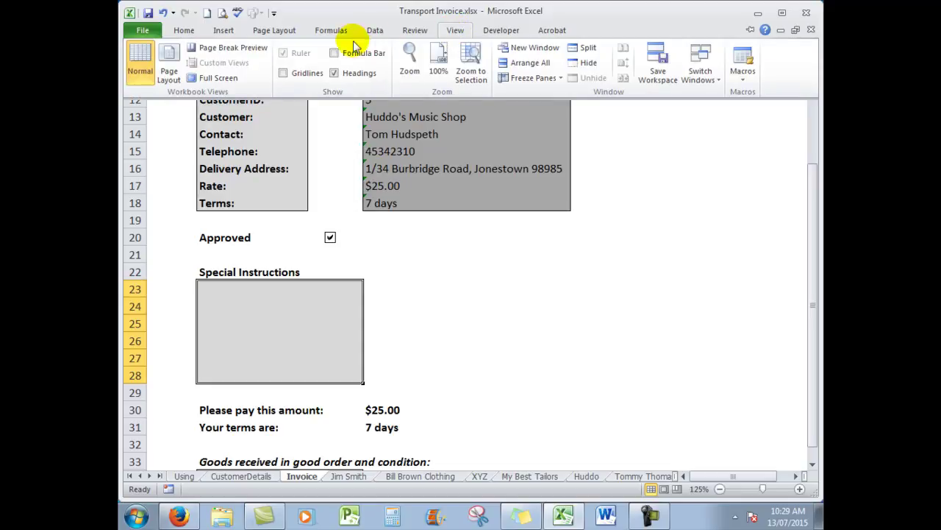
pyautogui.click(335, 53)
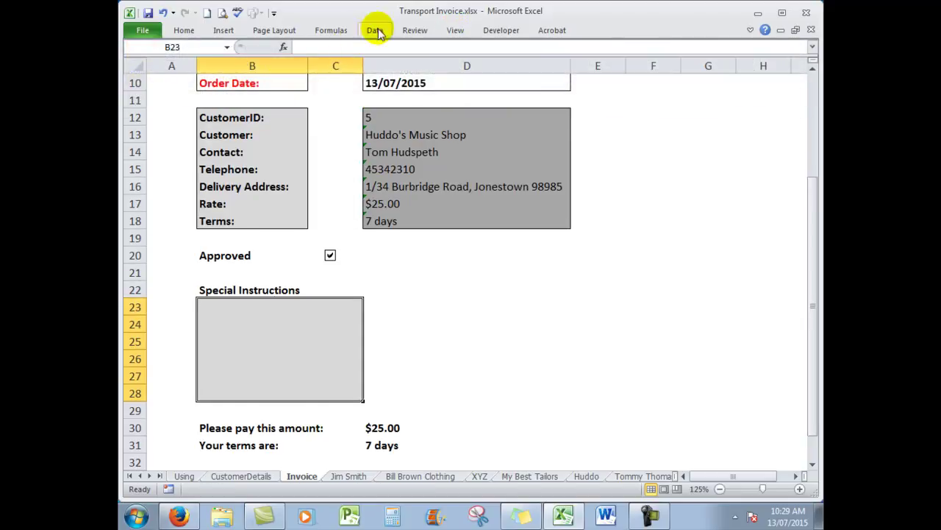
pyautogui.click(454, 31)
pyautogui.click(281, 70)
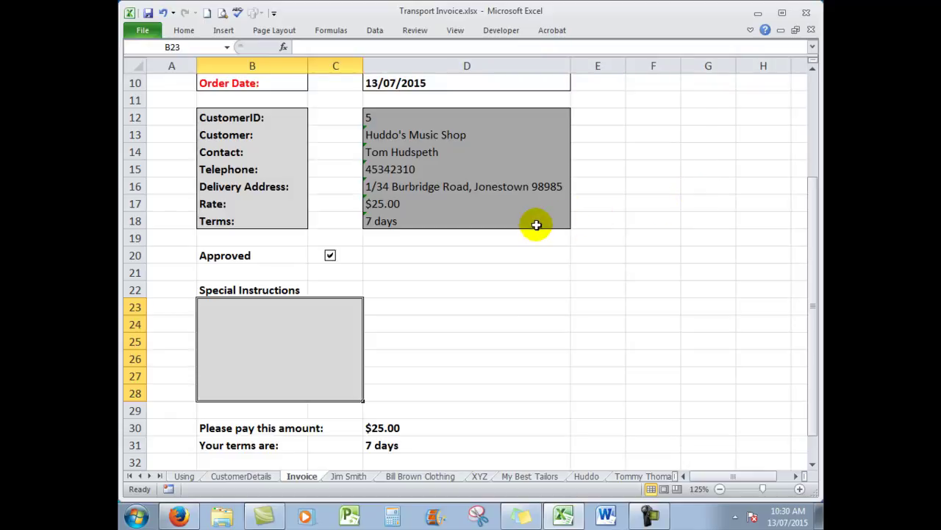
pyautogui.hotkey('ctrl', 'F1')
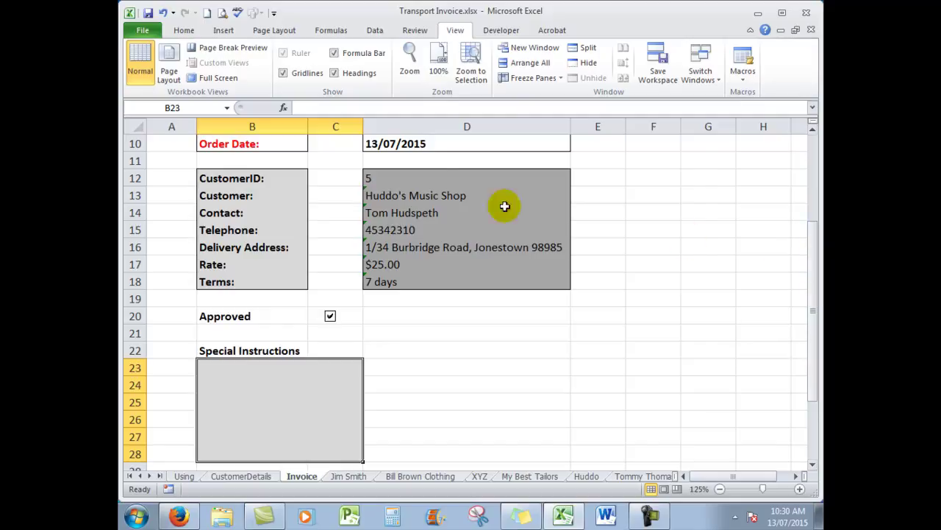
# Examine the formula behind the Order Date in D10 and compare its result with the computer's system date.
pyautogui.click(398, 145)
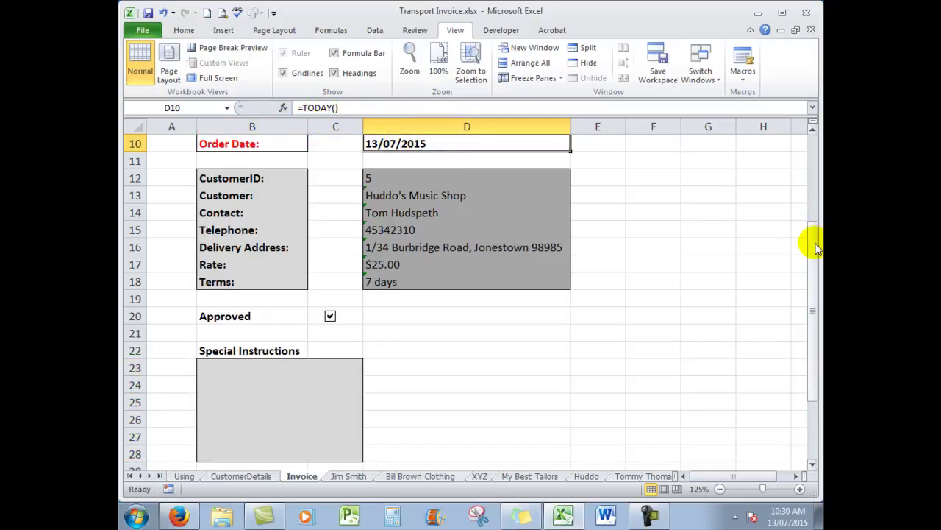
pyautogui.moveTo(815, 241); pyautogui.dragTo(814, 176)
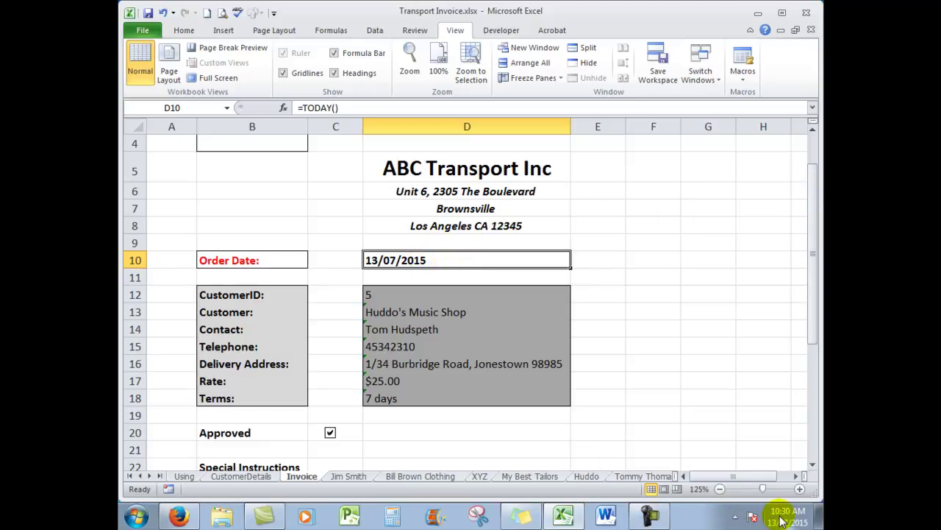
pyautogui.moveTo(787, 521)
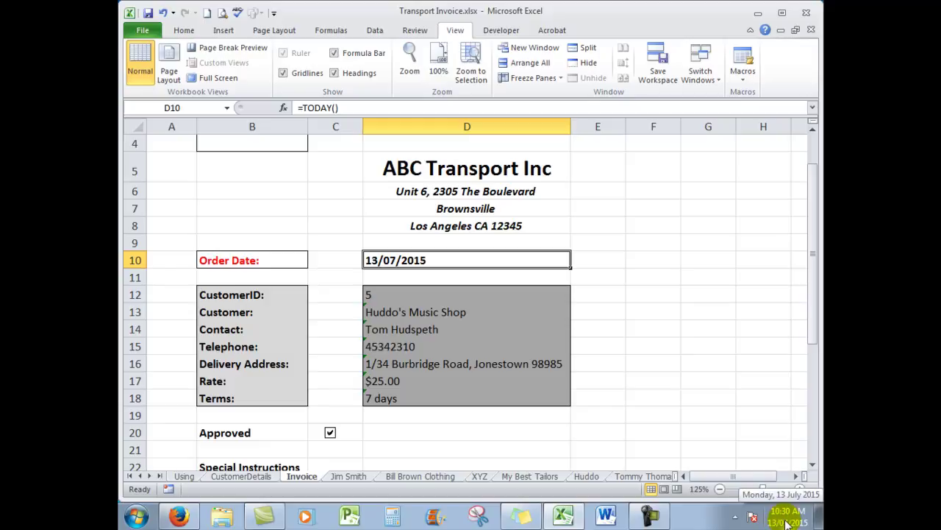
# Clear the Approved checkbox on the invoice and select the Special Instructions box.
pyautogui.scroll(-2, 763, 280)
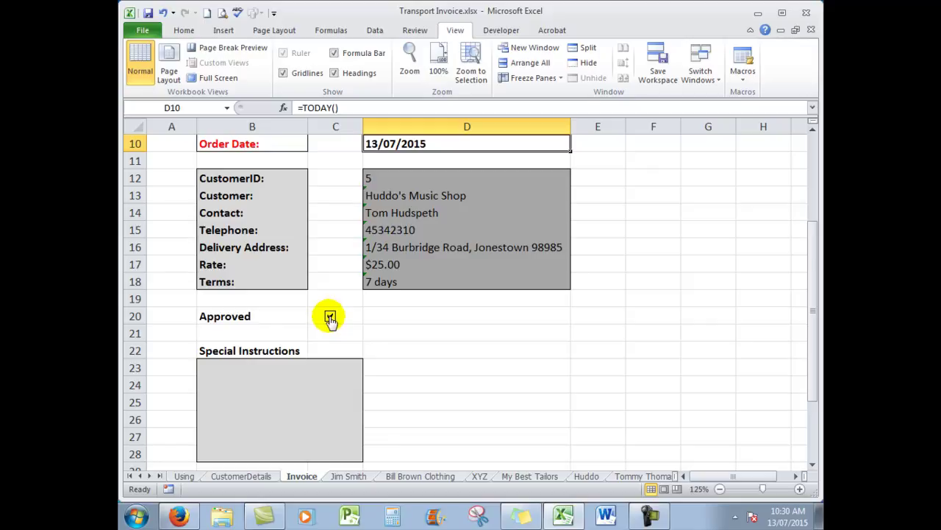
pyautogui.click(329, 317)
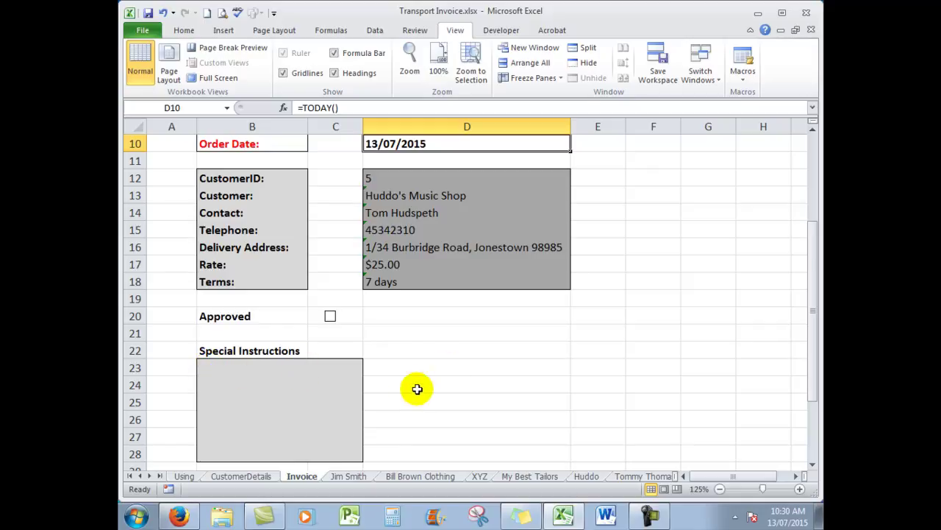
pyautogui.click(213, 368)
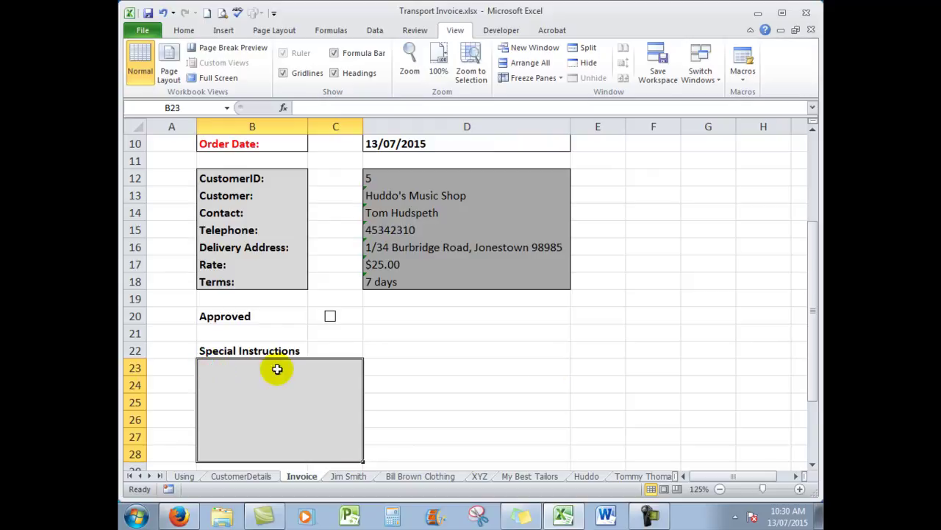
# Examine the formulas behind the payment amount in D30 and the payment terms in D31.
pyautogui.scroll(-3, 605, 375)
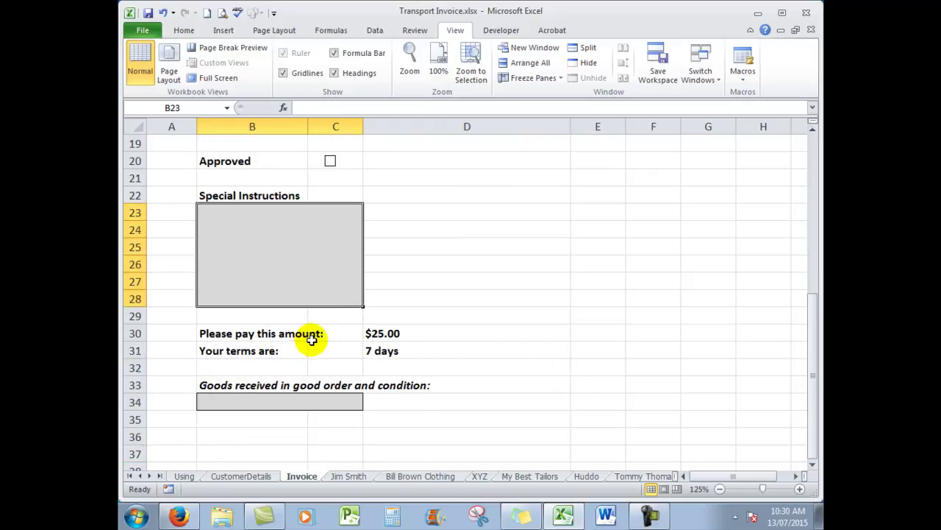
pyautogui.click(382, 333)
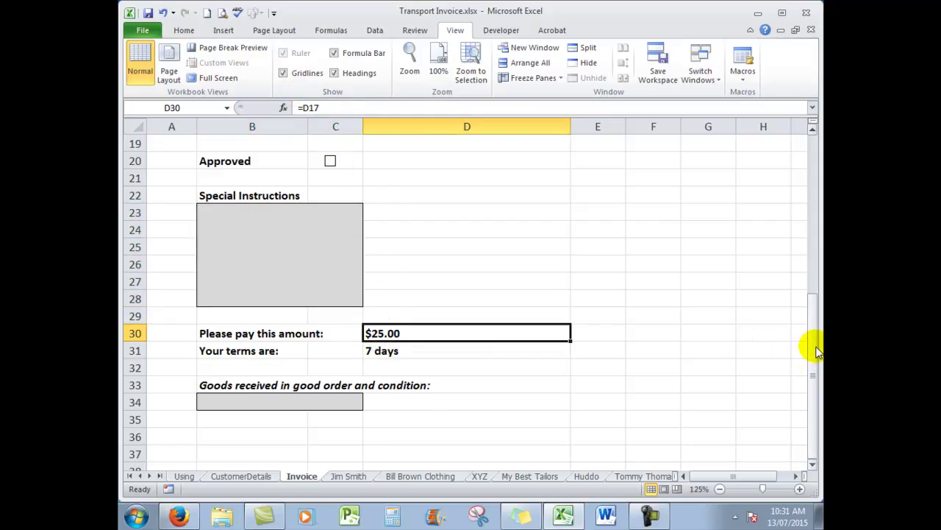
pyautogui.moveTo(816, 351); pyautogui.dragTo(816, 243)
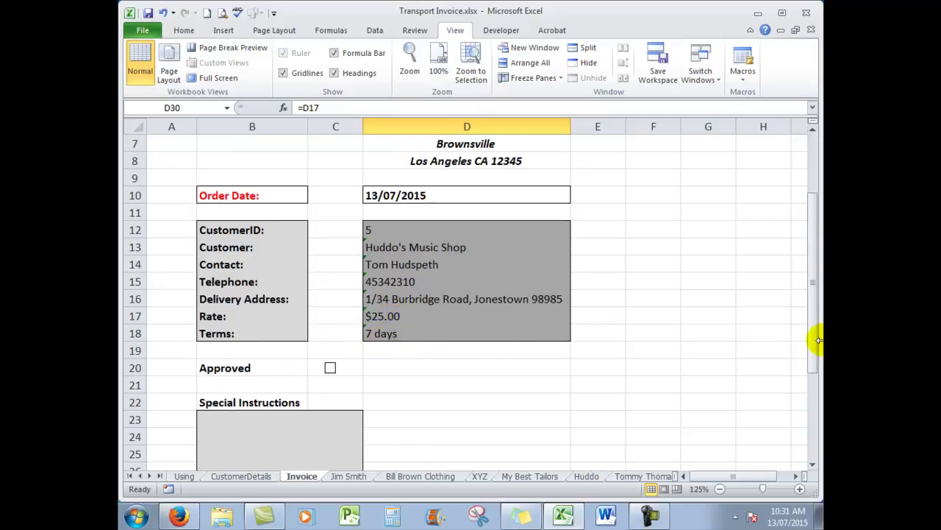
pyautogui.moveTo(816, 338); pyautogui.dragTo(816, 346)
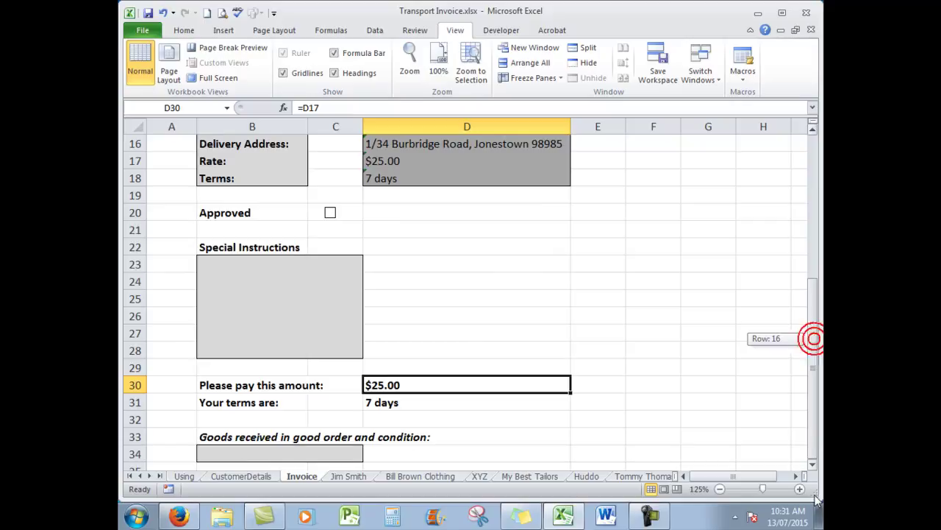
pyautogui.click(388, 401)
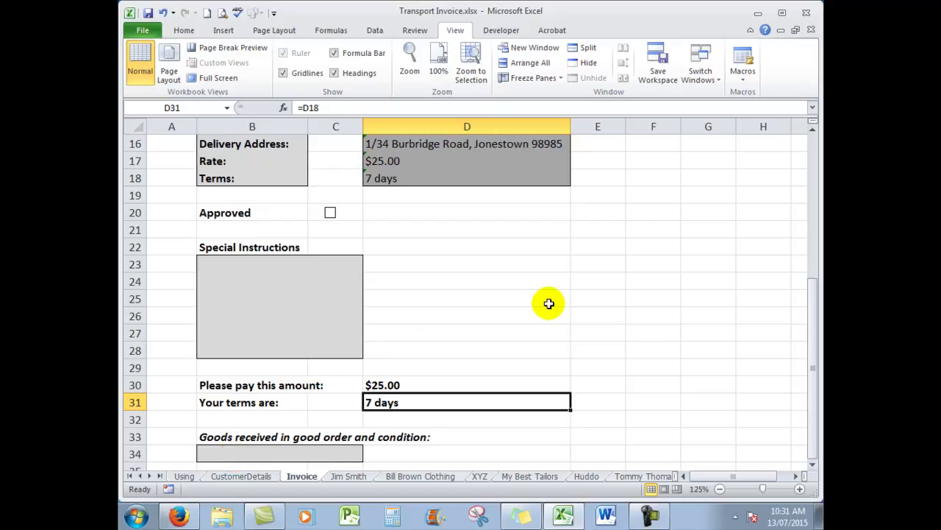
# Review the choices in the CustomerID list without changing the selection, and examine the Customer lookup formula in D13.
pyautogui.scroll(2, 548, 301)
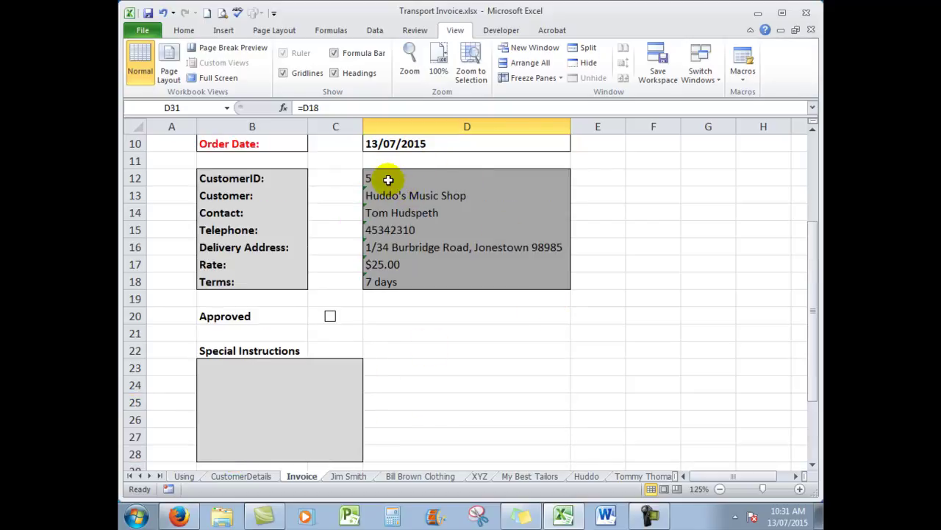
pyautogui.click(388, 177)
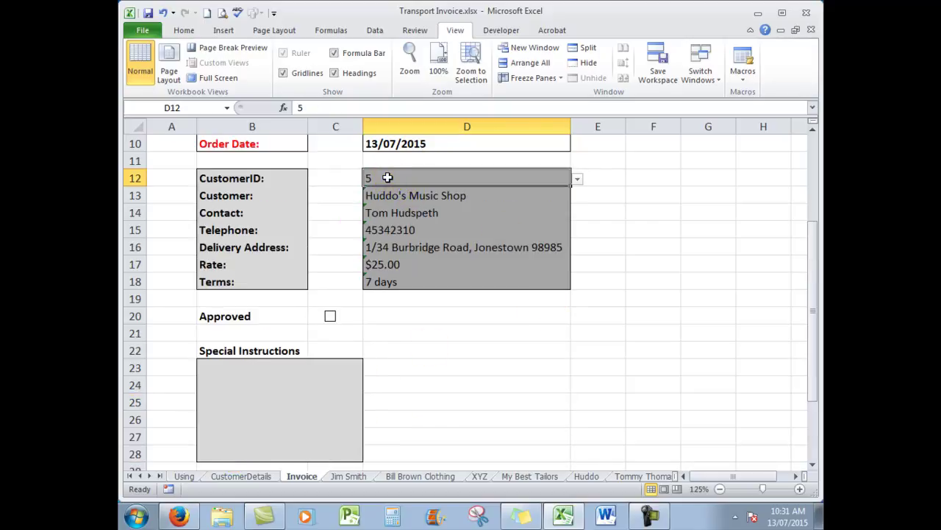
pyautogui.click(578, 180)
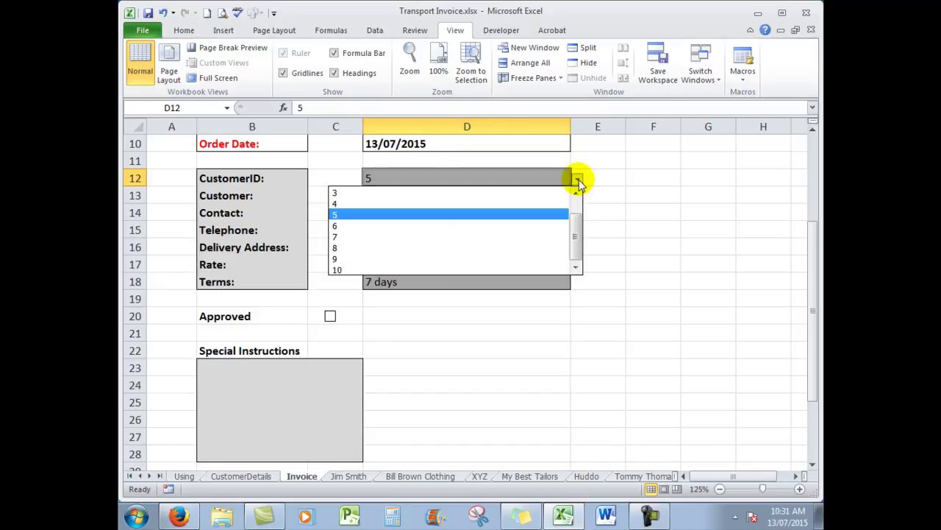
pyautogui.click(607, 199)
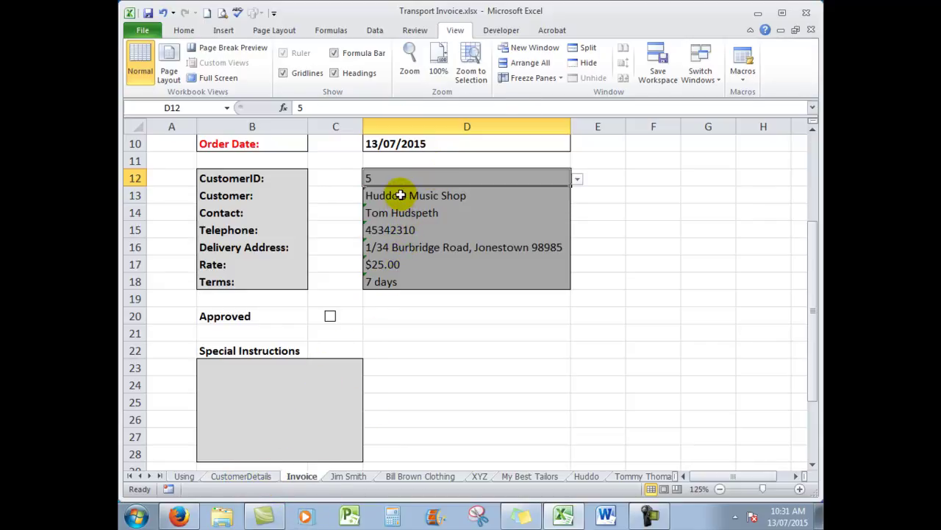
pyautogui.click(400, 195)
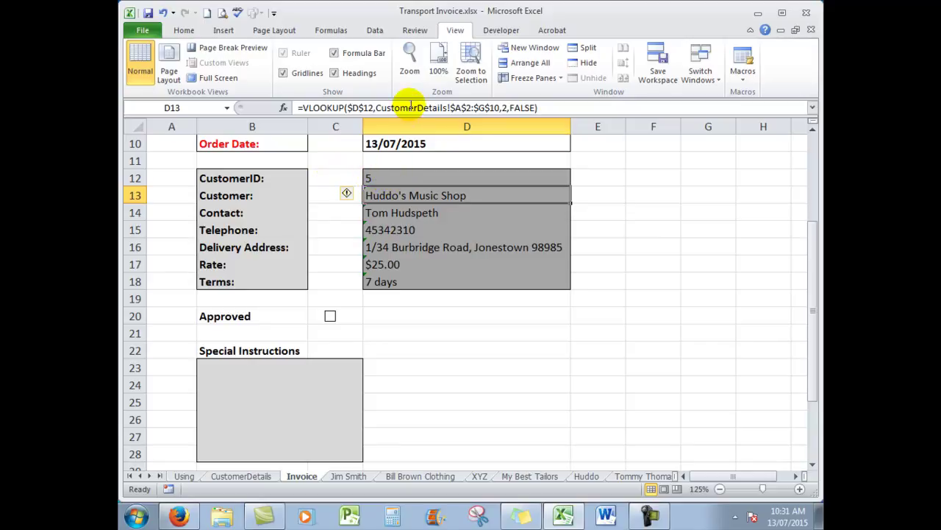
# Open the CustomerDetails sheet and examine its customer table, from the XYZ Plumbers delivery address to the empty Customer cell B8.
pyautogui.click(241, 477)
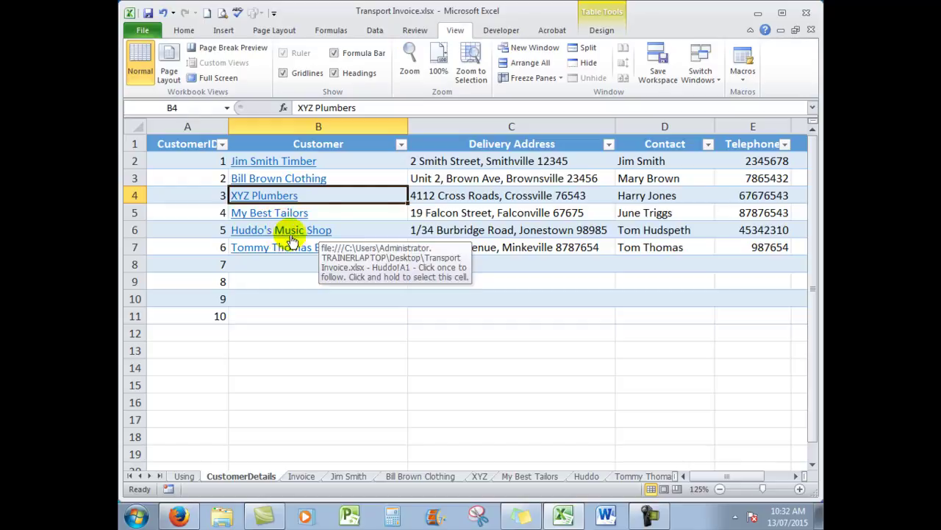
pyautogui.click(491, 196)
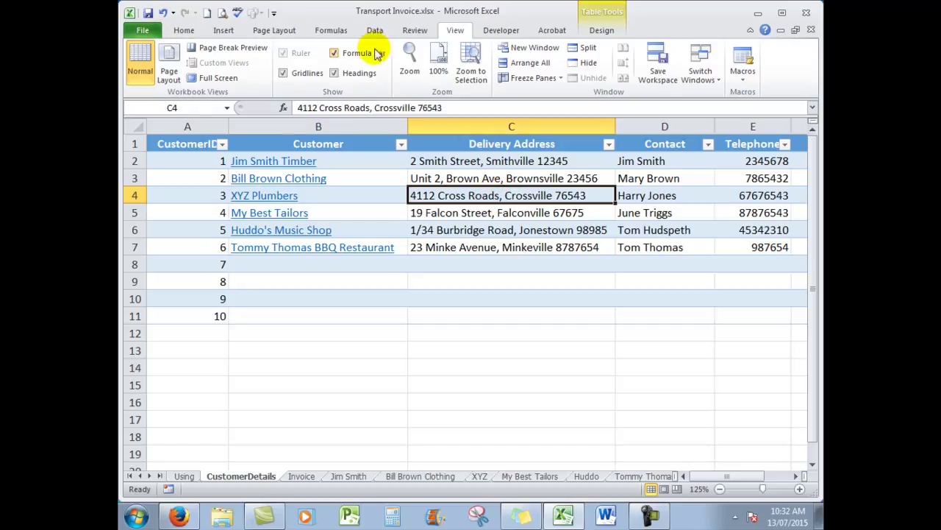
pyautogui.click(227, 31)
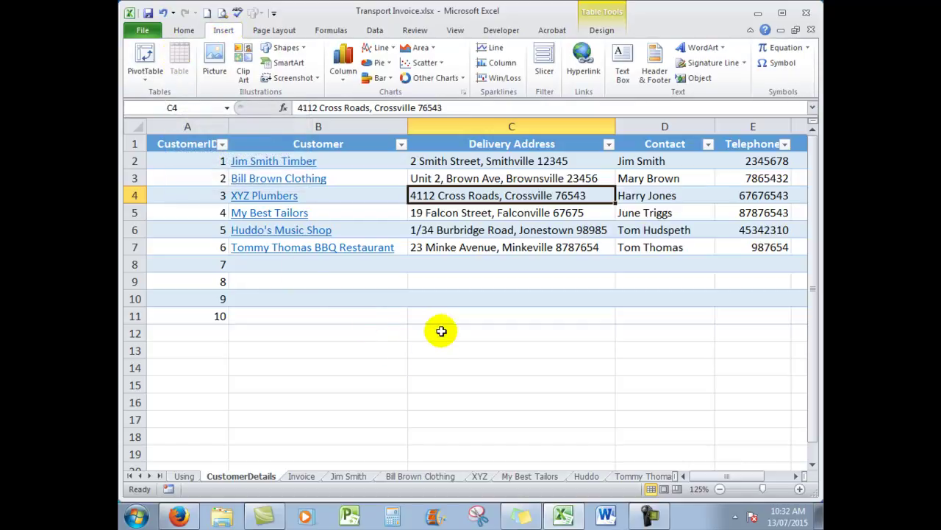
pyautogui.click(258, 263)
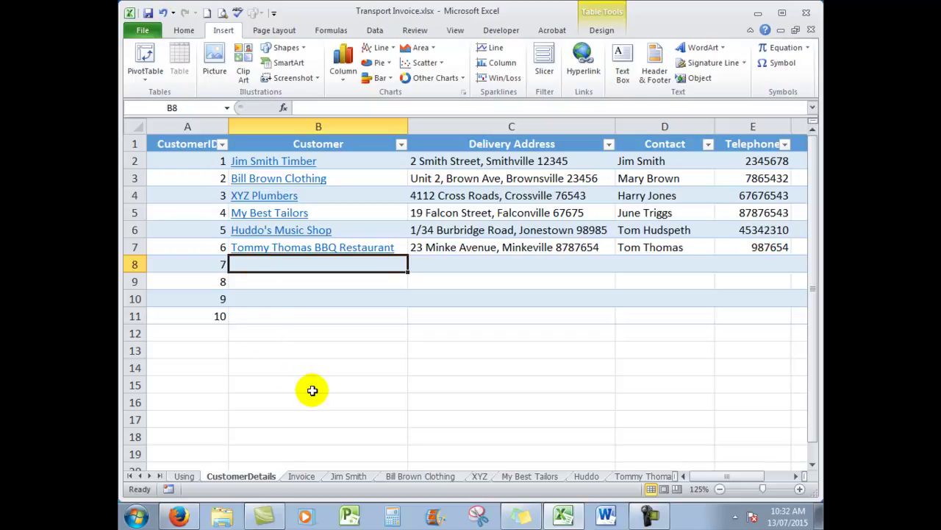
# Follow the Jim Smith Timber link to its sheet and hyperlink the Menu text in A1 to the CustomerDetails sheet.
pyautogui.click(272, 161)
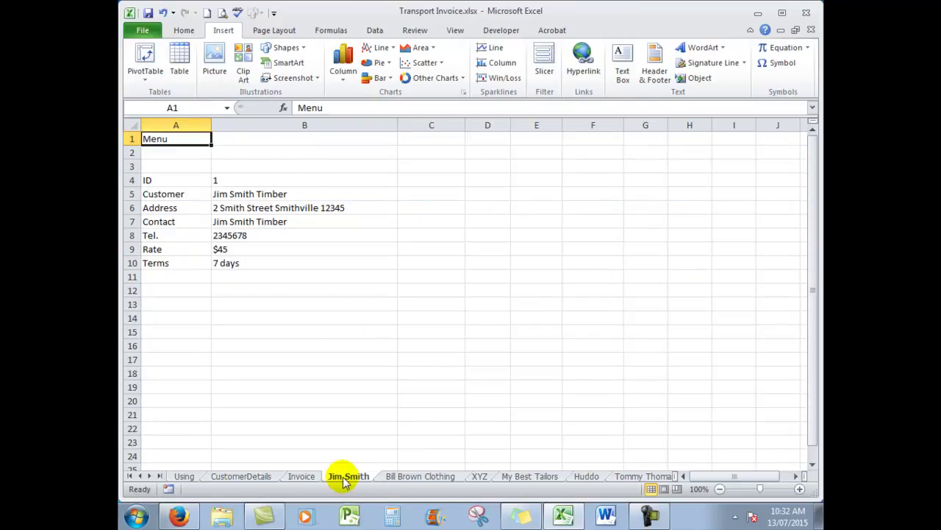
pyautogui.rightClick(155, 139)
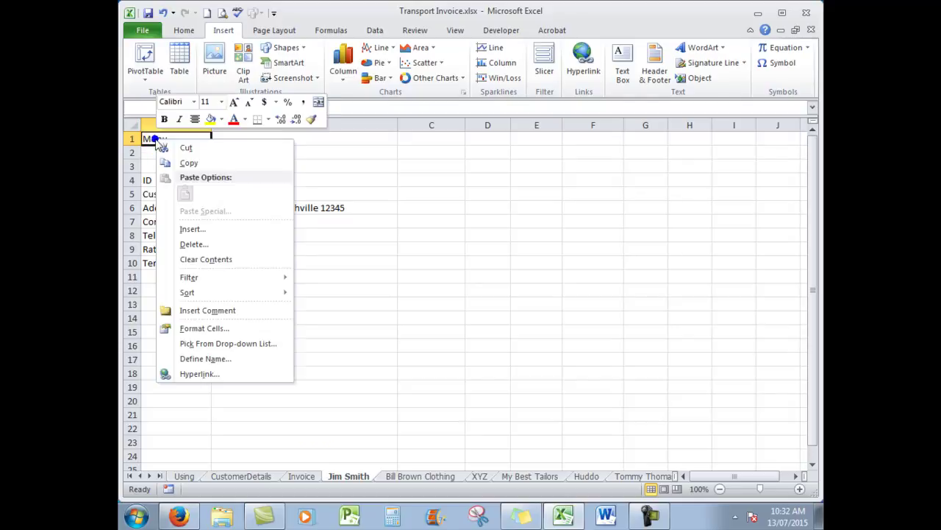
pyautogui.click(190, 374)
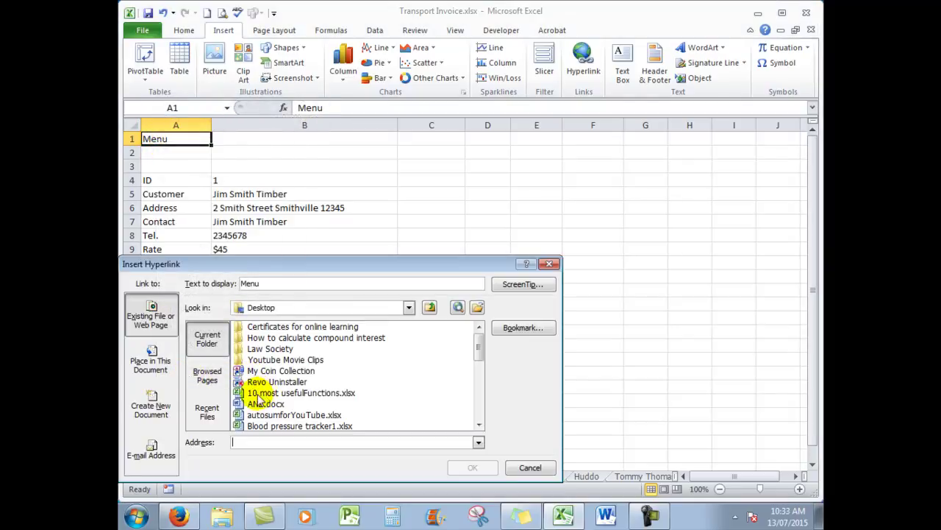
pyautogui.click(141, 358)
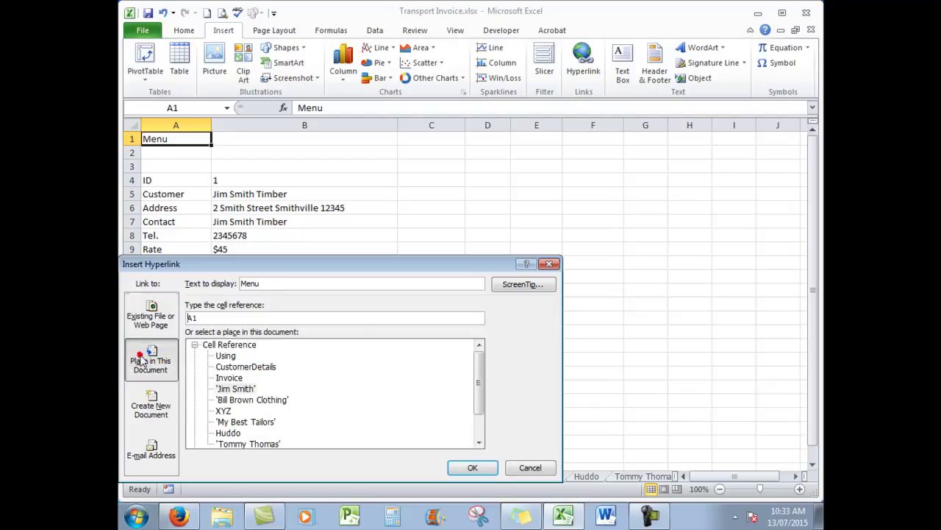
pyautogui.click(249, 368)
pyautogui.click(472, 467)
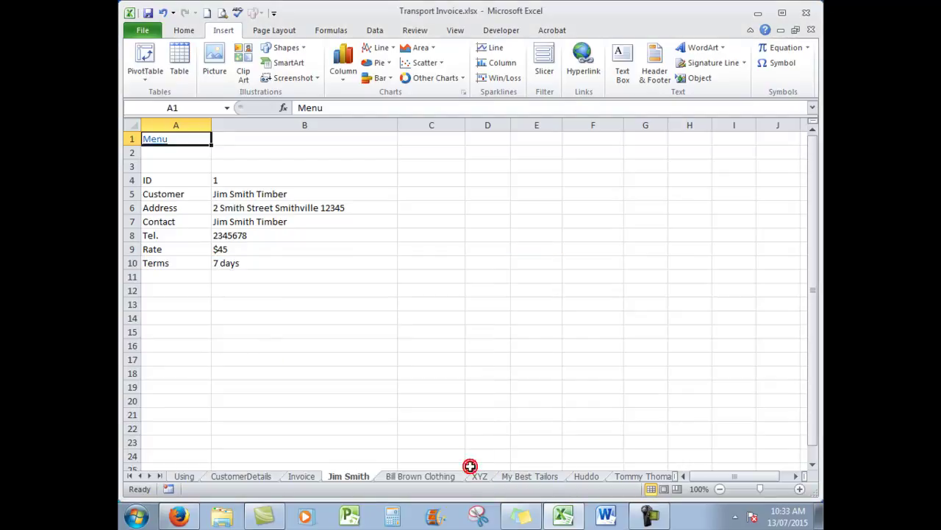
# Follow the Menu link back to the CustomerDetails sheet and examine how its customer table looks in the print preview.
pyautogui.click(151, 139)
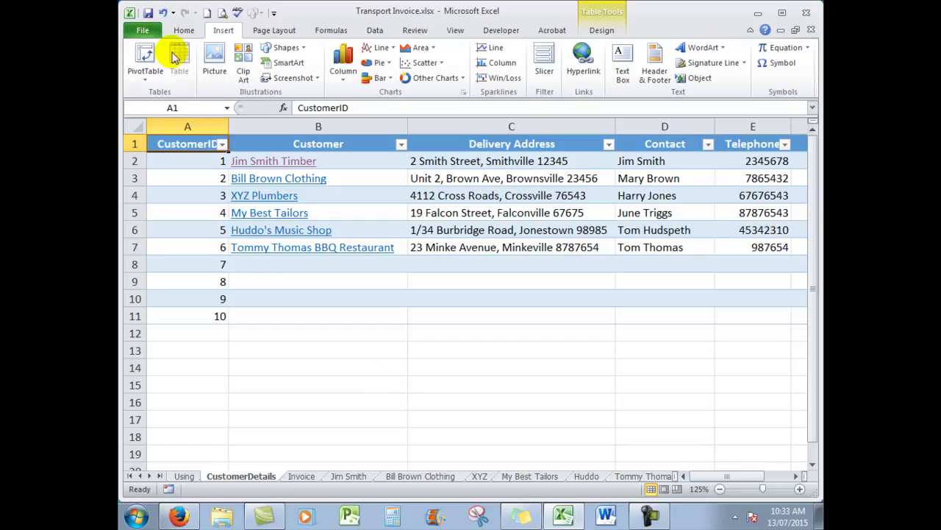
pyautogui.click(143, 29)
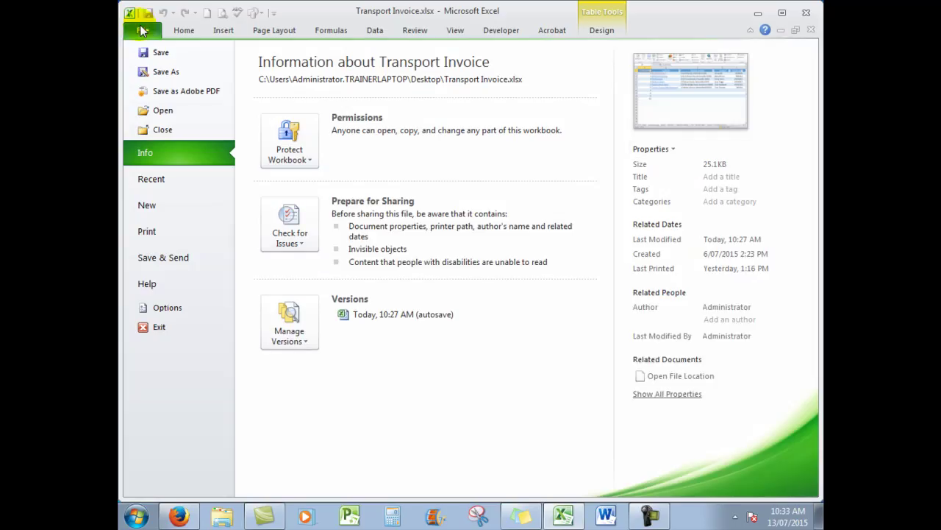
pyautogui.click(147, 230)
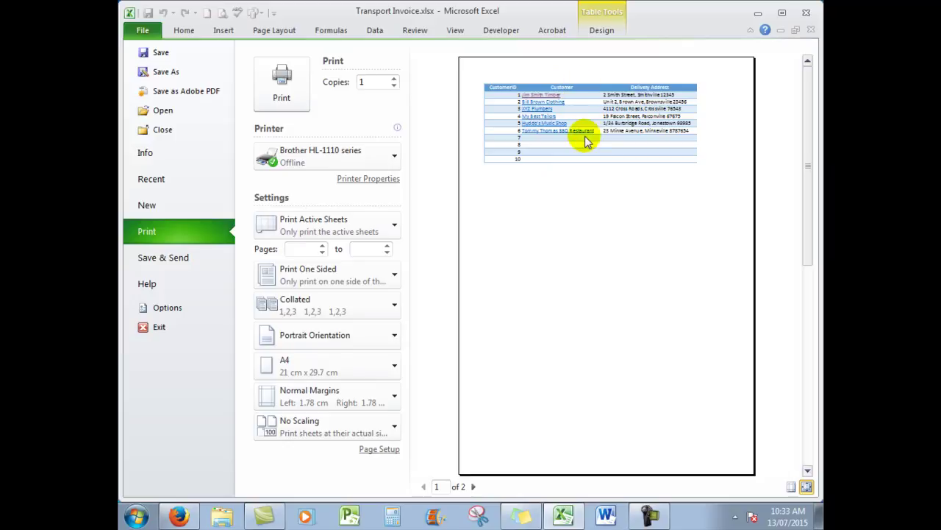
pyautogui.click(183, 28)
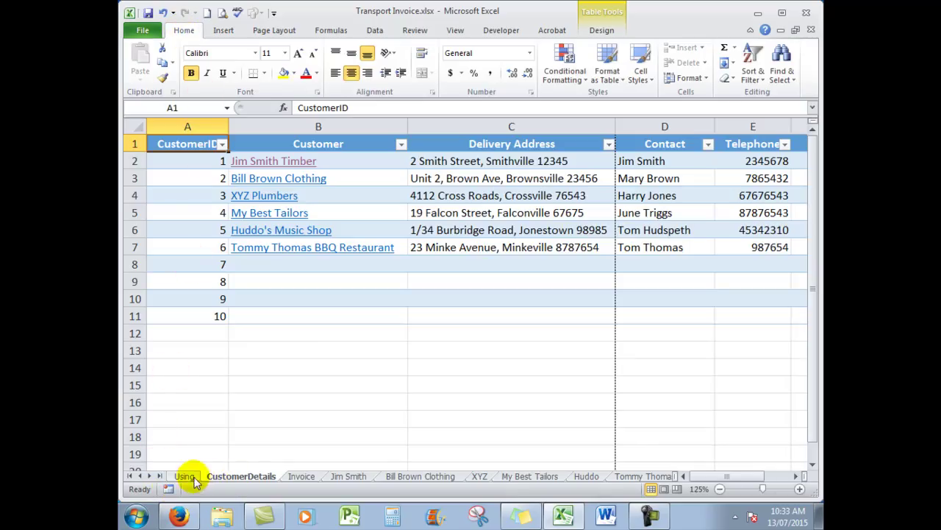
# Open the Invoice sheet and examine its page layout in the print preview before returning to the worksheet.
pyautogui.click(302, 475)
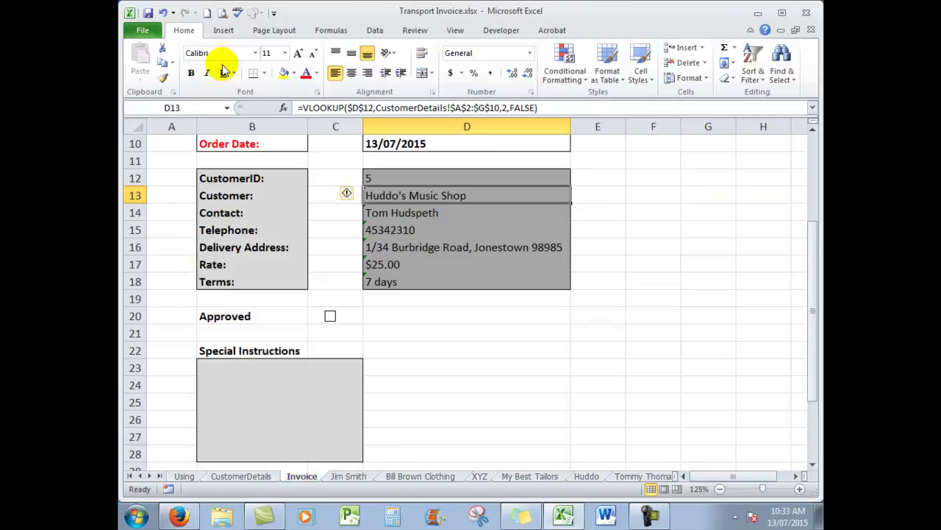
pyautogui.click(142, 33)
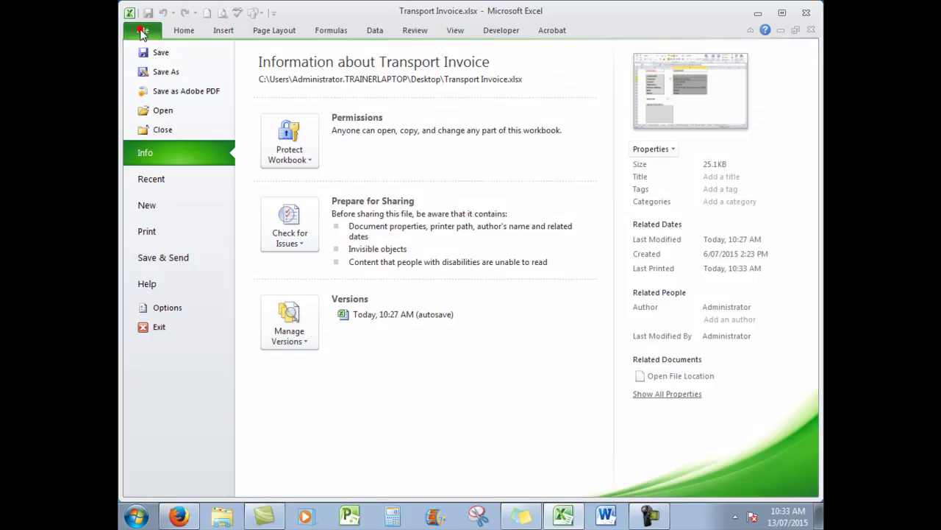
pyautogui.click(166, 231)
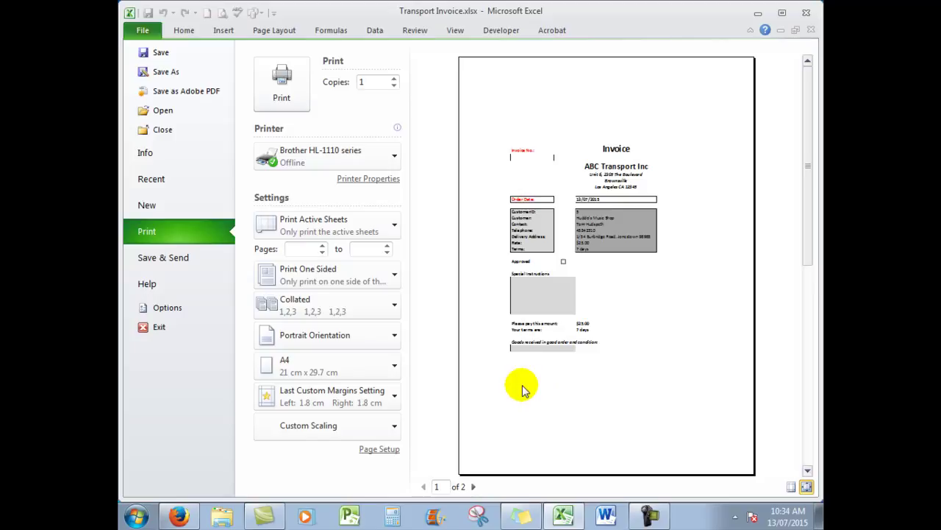
pyautogui.click(183, 30)
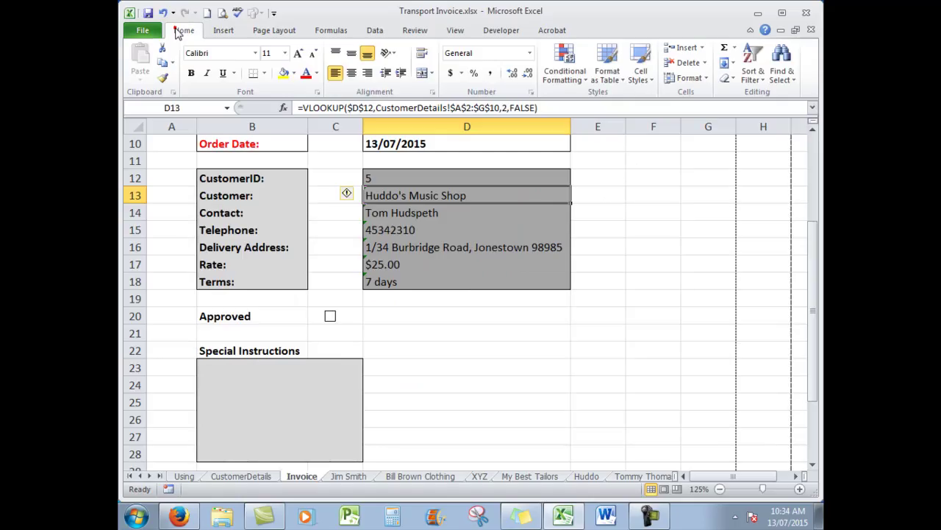
# Review the border and fill color choices for the invoice labels in B12:B18 without applying any of them.
pyautogui.scroll(3, 586, 486)
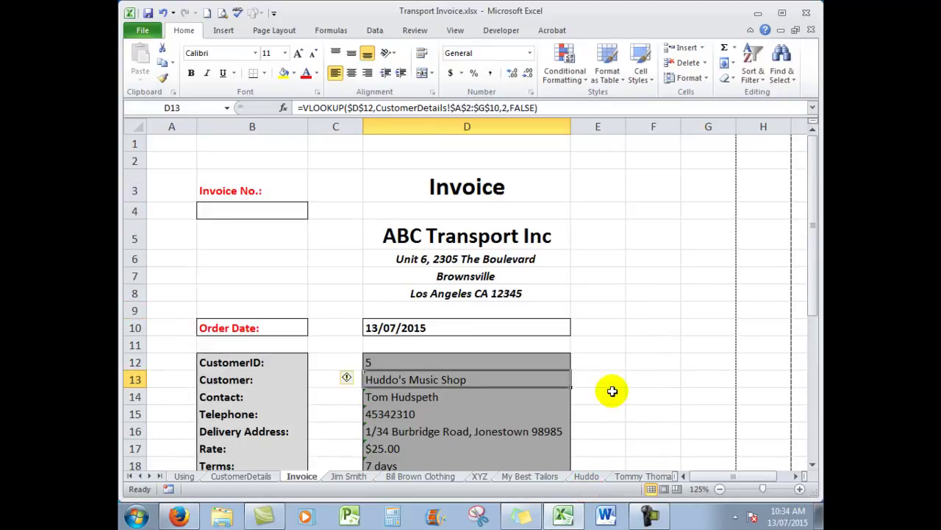
pyautogui.scroll(-1, 612, 386)
pyautogui.scroll(1, 612, 385)
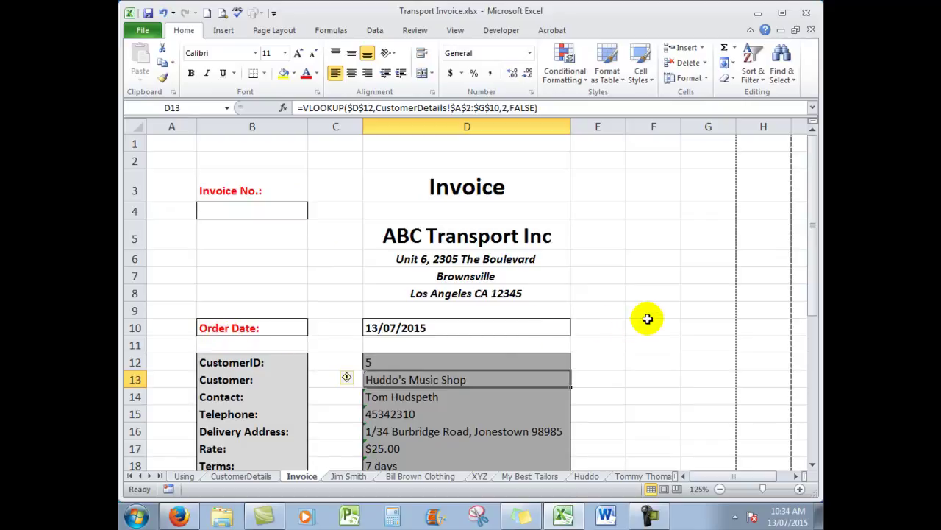
pyautogui.scroll(-1, 647, 319)
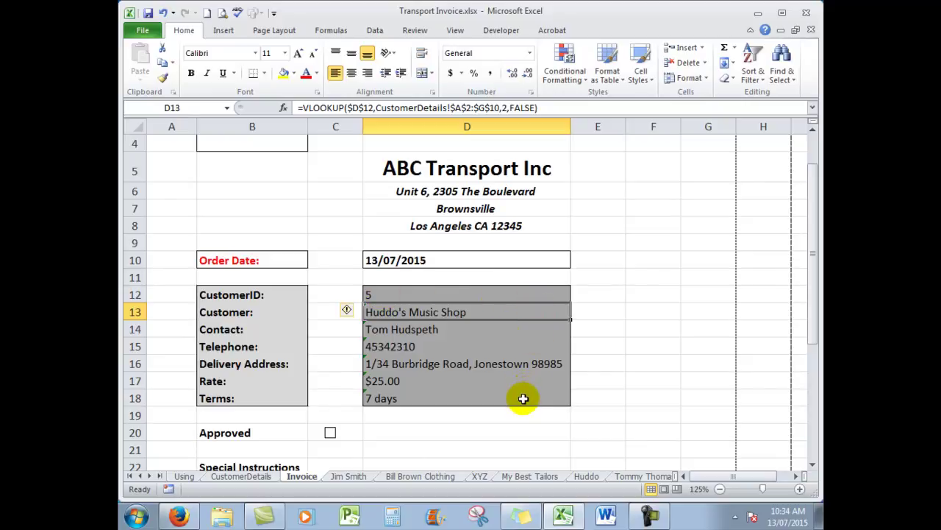
pyautogui.click(245, 294)
pyautogui.moveTo(245, 294); pyautogui.dragTo(235, 396)
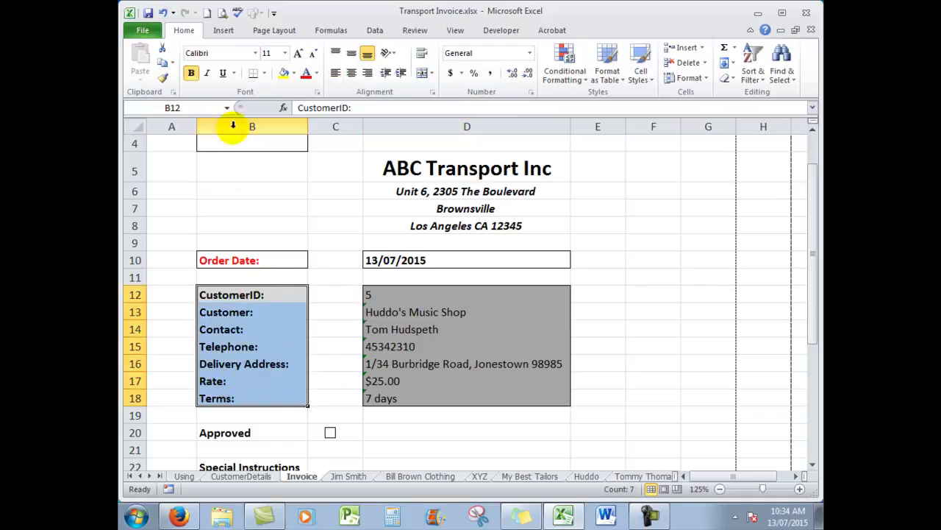
pyautogui.click(263, 73)
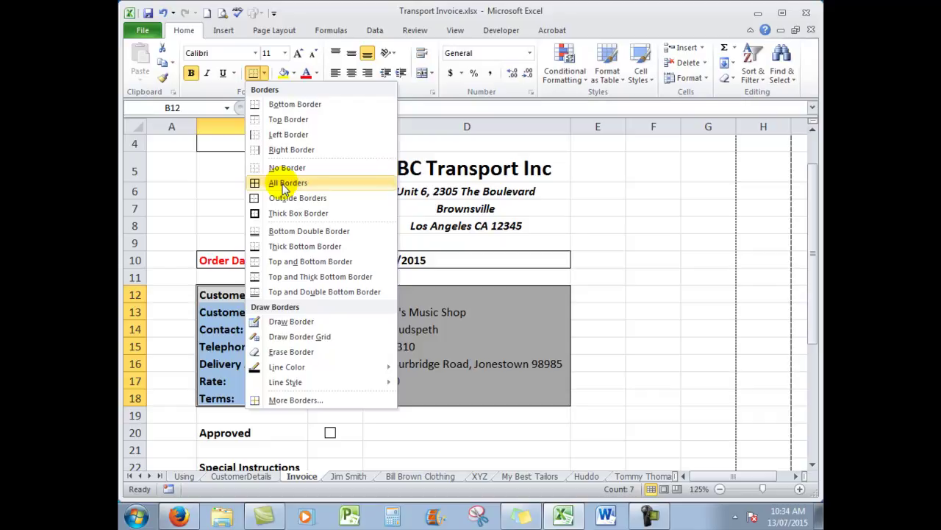
pyautogui.click(693, 203)
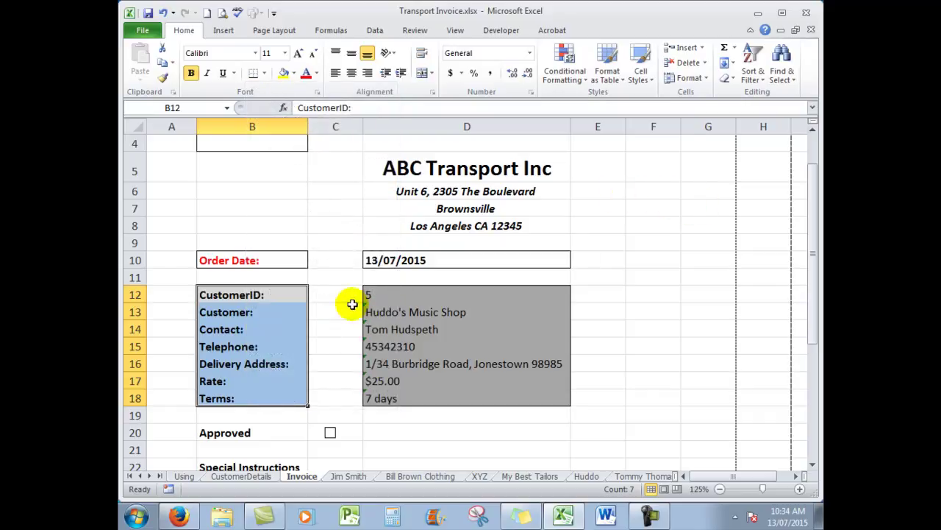
pyautogui.click(293, 73)
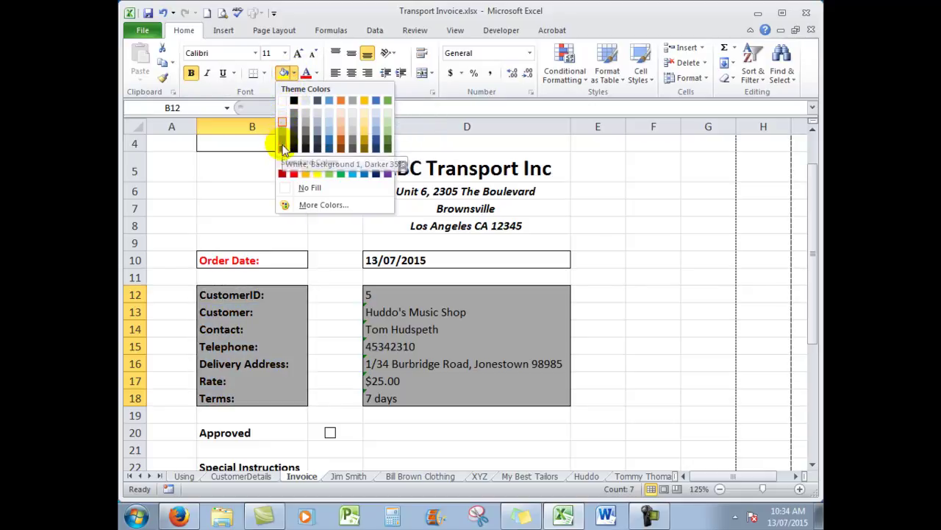
pyautogui.click(681, 168)
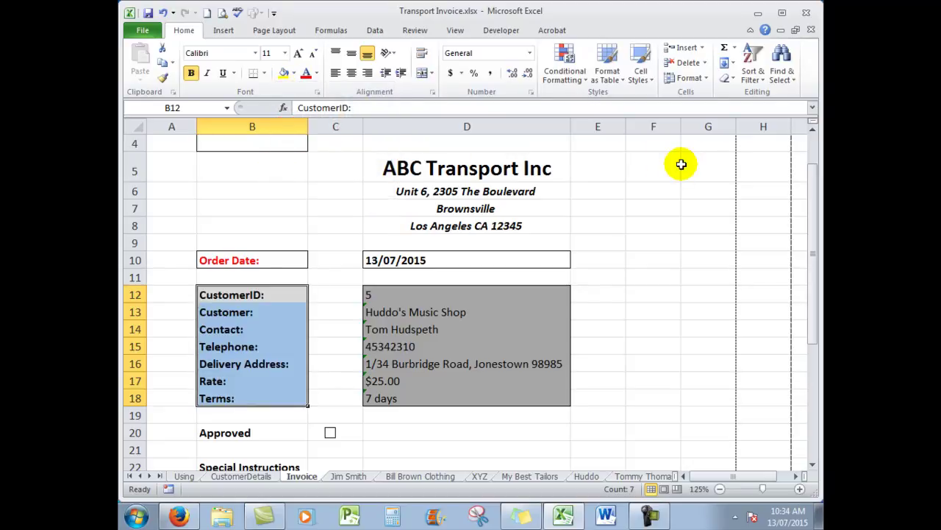